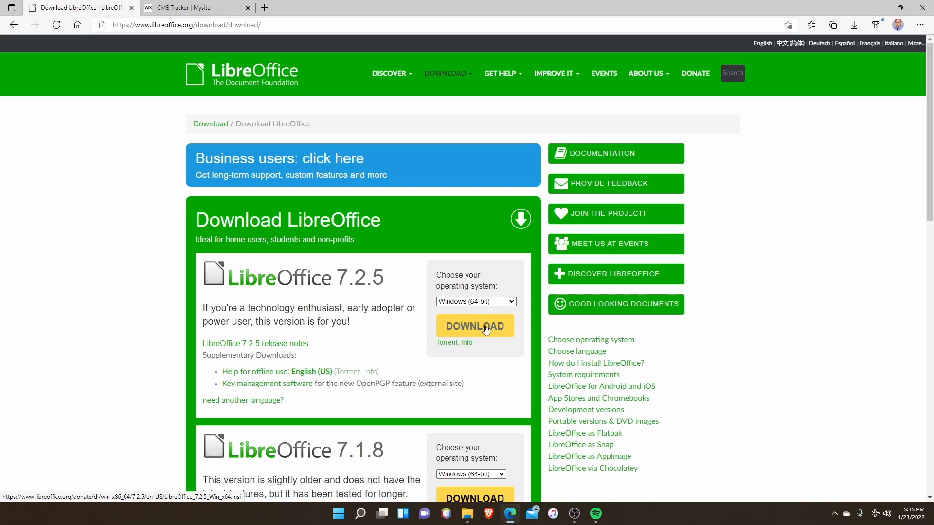
Review the CME Tracker page's description, installation instructions and CMEDatabase.zip download link.
{"action": "left_click", "coordinate": [210, 11]}
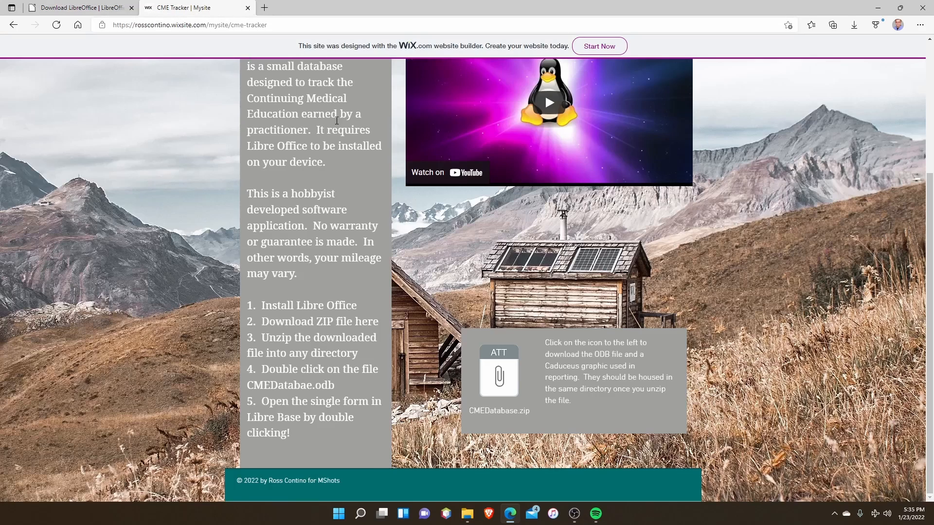
{"action": "scroll", "coordinate": [562, 192], "scroll_direction": "up", "scroll_amount": 3}
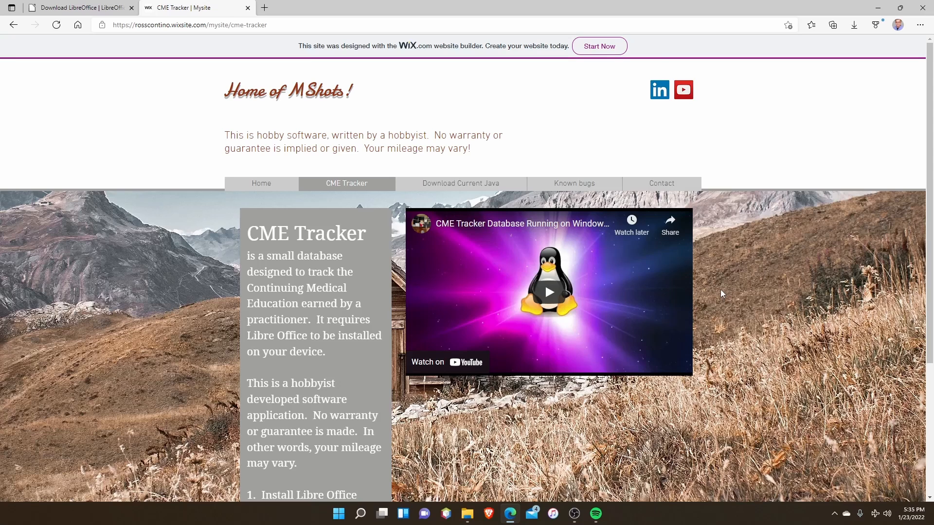
{"action": "scroll", "coordinate": [721, 298], "scroll_direction": "down", "scroll_amount": 3}
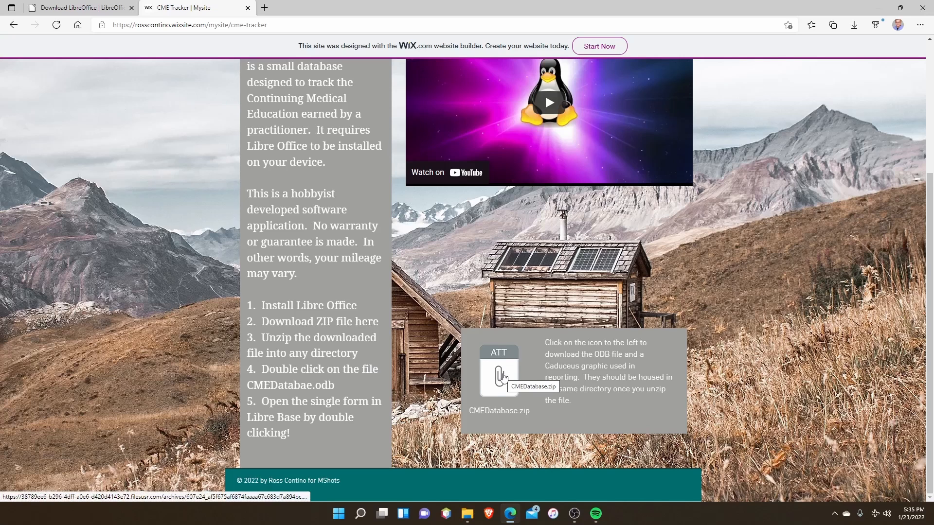
{"action": "scroll", "coordinate": [548, 282], "scroll_direction": "up", "scroll_amount": 4}
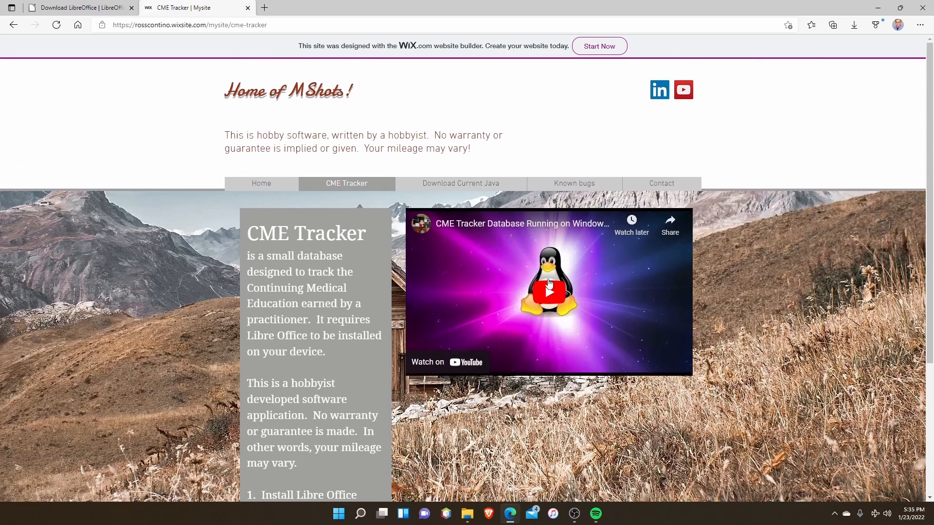
Switch to the Databases folder in File Explorer and check the extraction option for the CMEDatabase ZIP file.
{"action": "left_click", "coordinate": [877, 8]}
{"action": "left_click", "coordinate": [468, 514]}
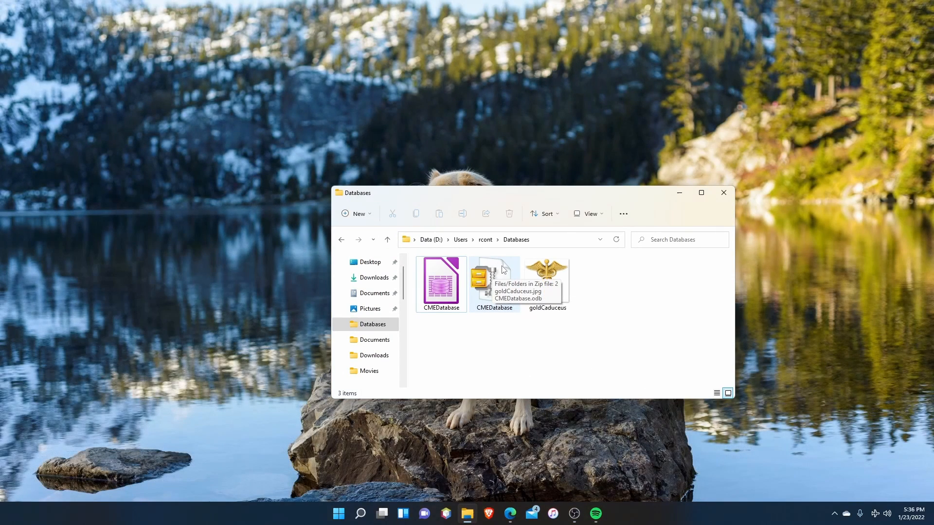
{"action": "right_click", "coordinate": [504, 268]}
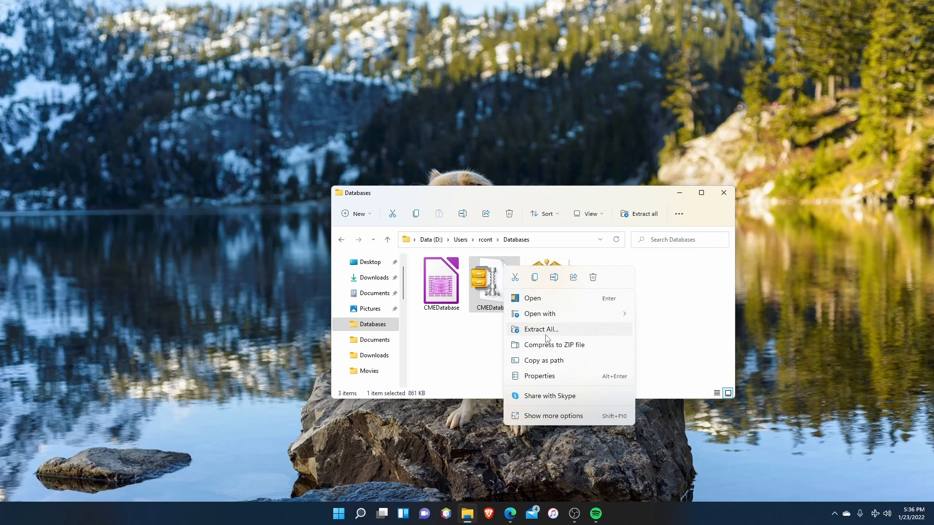
{"action": "left_click", "coordinate": [669, 333]}
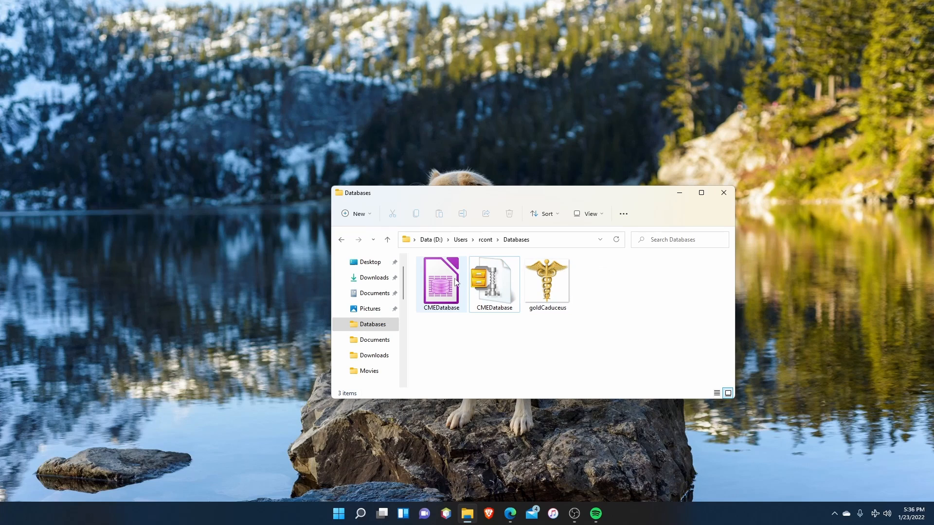
Open the mnForm form of the CMEDatabase file in LibreOffice Base and move its window clear of the database window's object categories.
{"action": "mouse_move", "coordinate": [440, 279]}
{"action": "left_click", "coordinate": [439, 279]}
{"action": "double_click", "coordinate": [439, 279]}
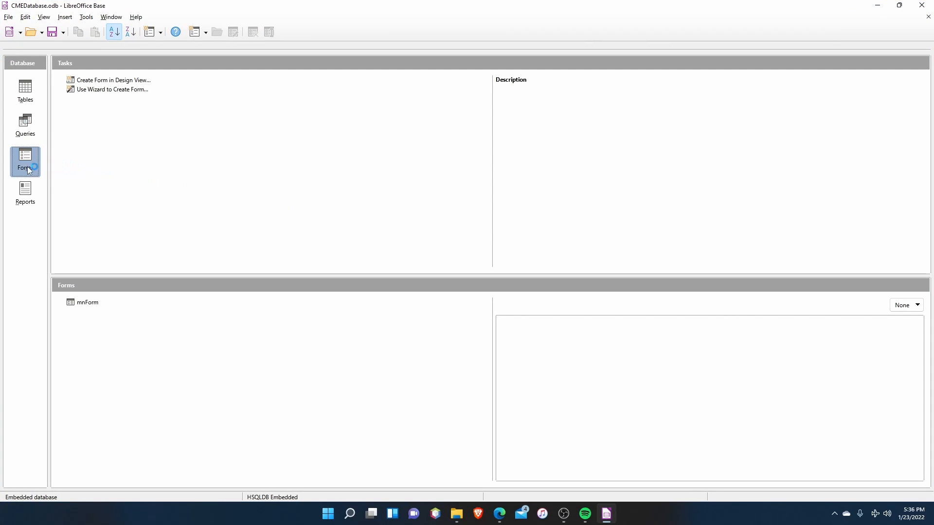
{"action": "double_click", "coordinate": [88, 306]}
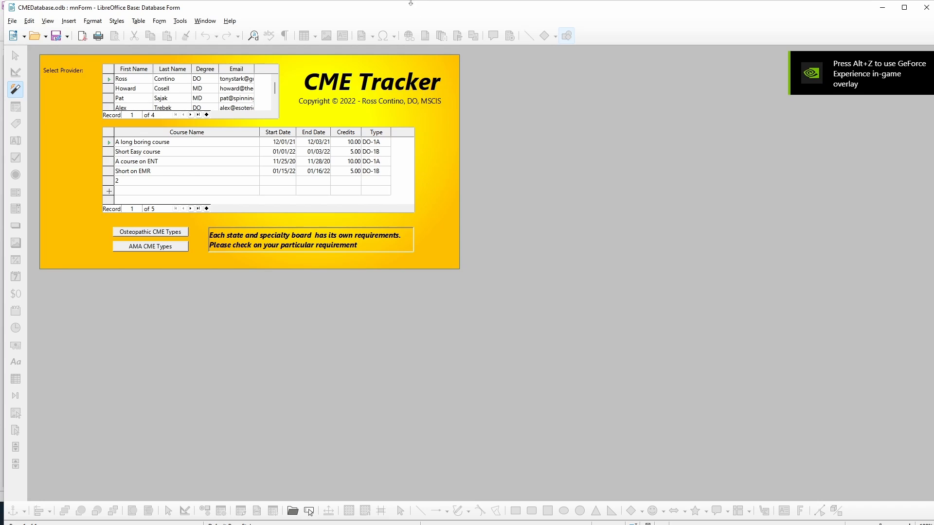
{"action": "left_click", "coordinate": [904, 8]}
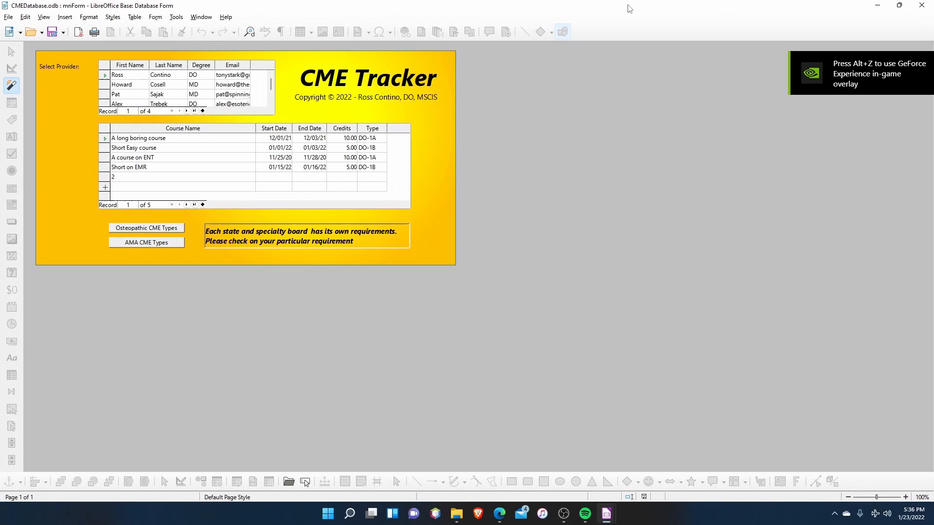
{"action": "left_click_drag", "start_coordinate": [528, 9], "coordinate": [749, 146]}
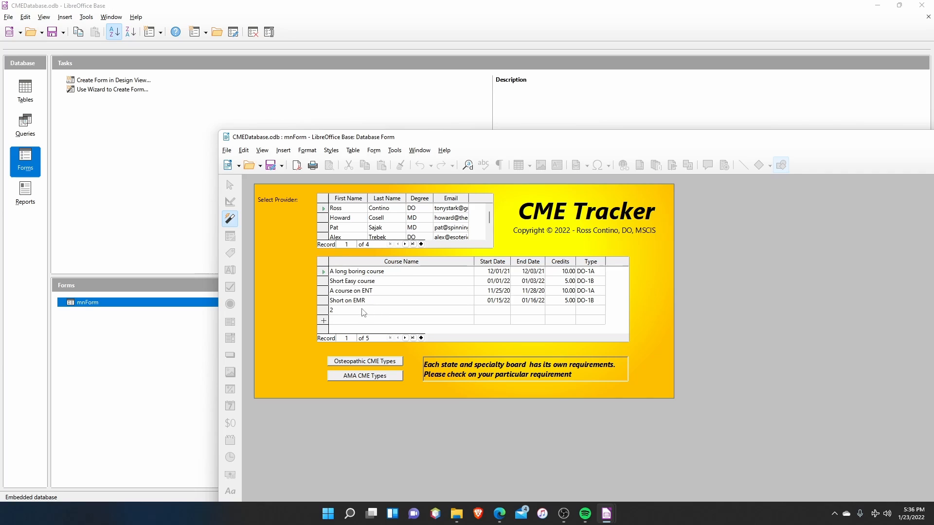
View the courses of the second and third providers in the form, and return to the first provider.
{"action": "left_click", "coordinate": [324, 218]}
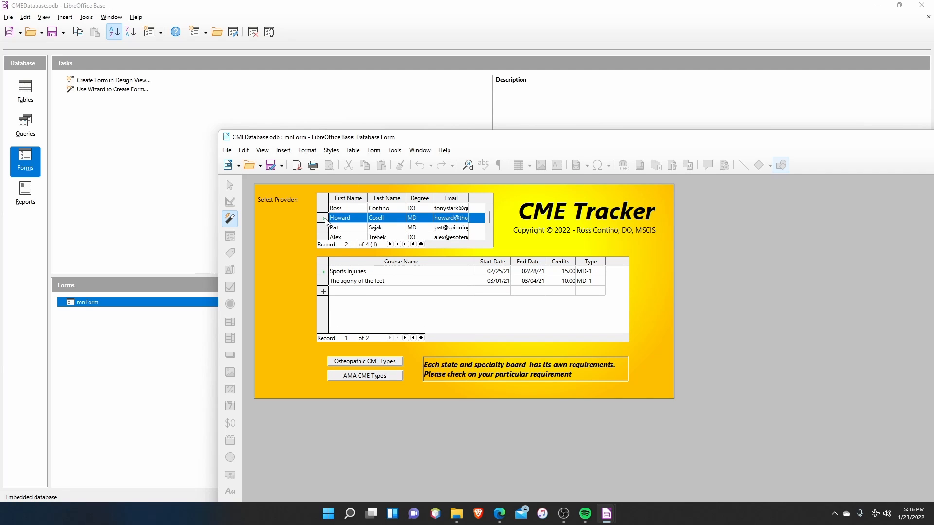
{"action": "left_click", "coordinate": [324, 228]}
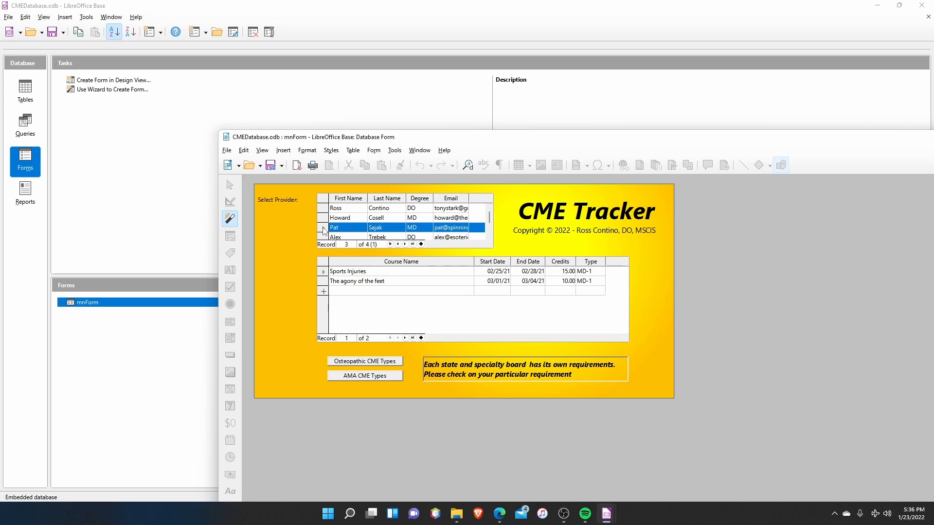
{"action": "left_click", "coordinate": [323, 218]}
{"action": "left_click", "coordinate": [324, 208]}
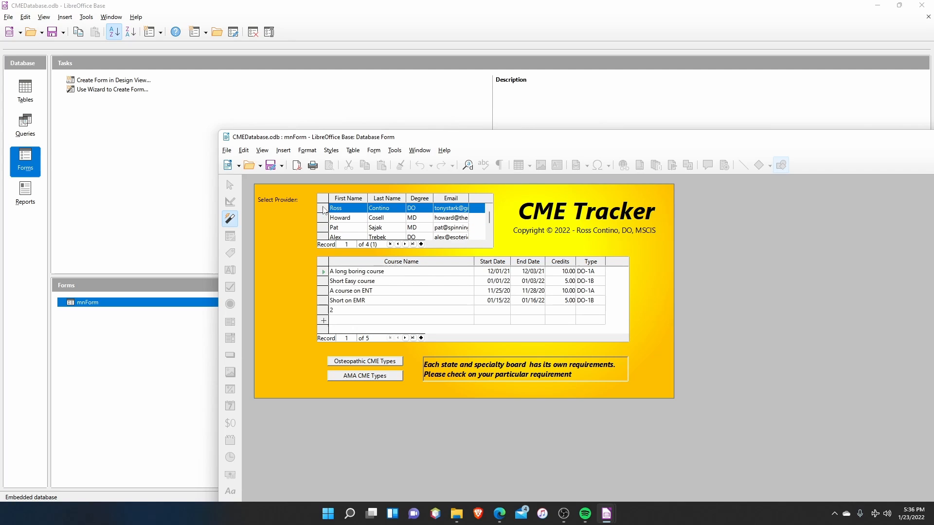
Delete the stray course record named "2" from the first provider's course list.
{"action": "left_click", "coordinate": [321, 310]}
{"action": "key", "text": "Delete"}
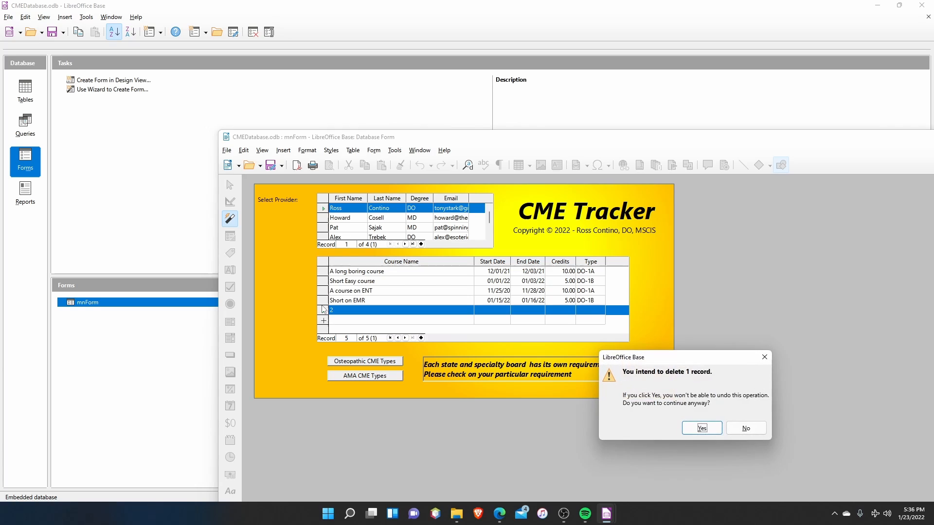
{"action": "left_click", "coordinate": [702, 428]}
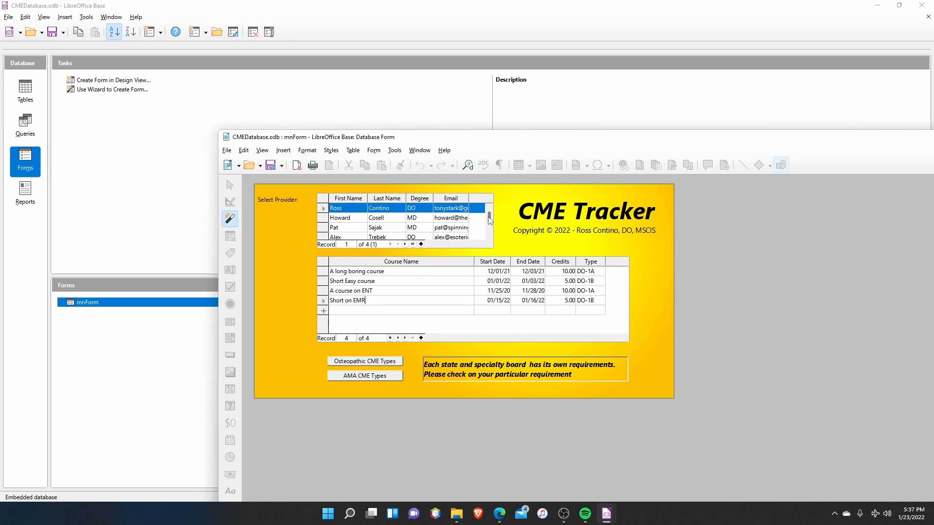
Look through the provider list and add a course named "Medical Command course" for the first provider.
{"action": "left_click_drag", "start_coordinate": [489, 221], "coordinate": [491, 246]}
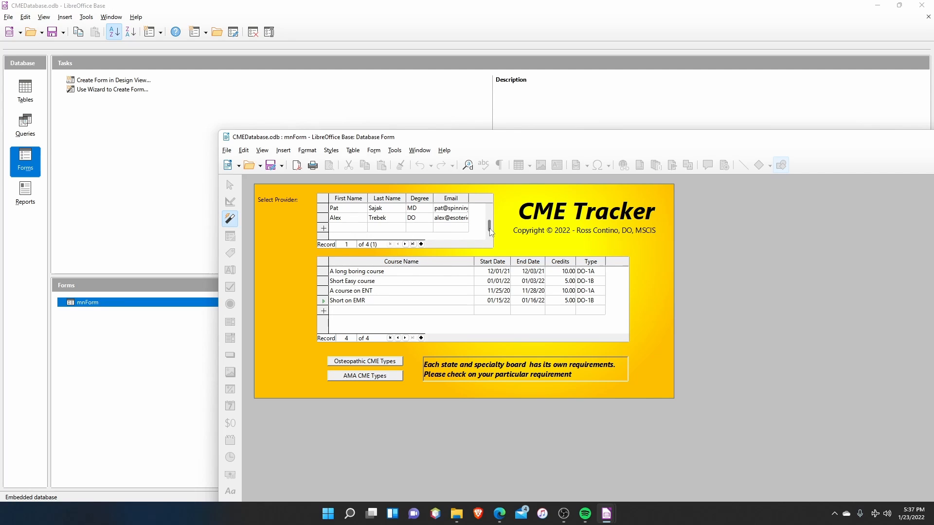
{"action": "left_click_drag", "start_coordinate": [490, 228], "coordinate": [490, 213]}
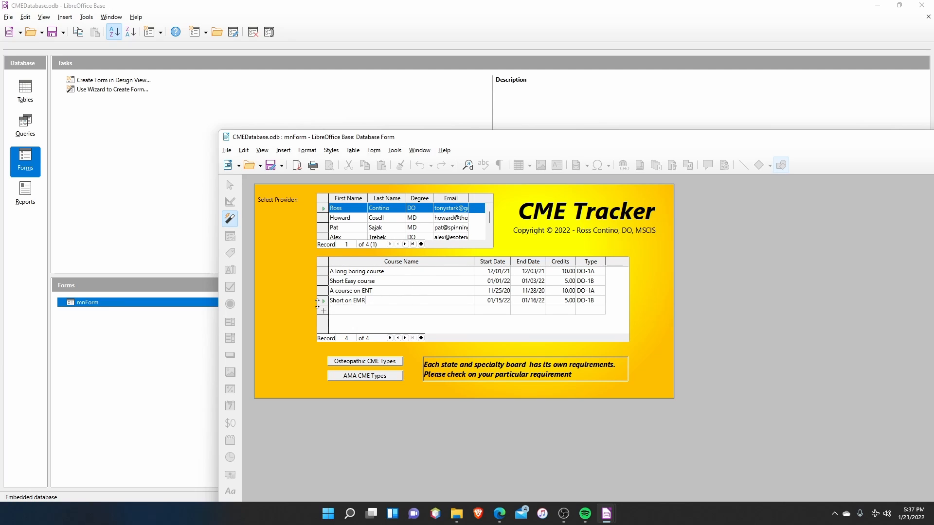
{"action": "left_click", "coordinate": [358, 311]}
{"action": "type", "text": "Medic"}
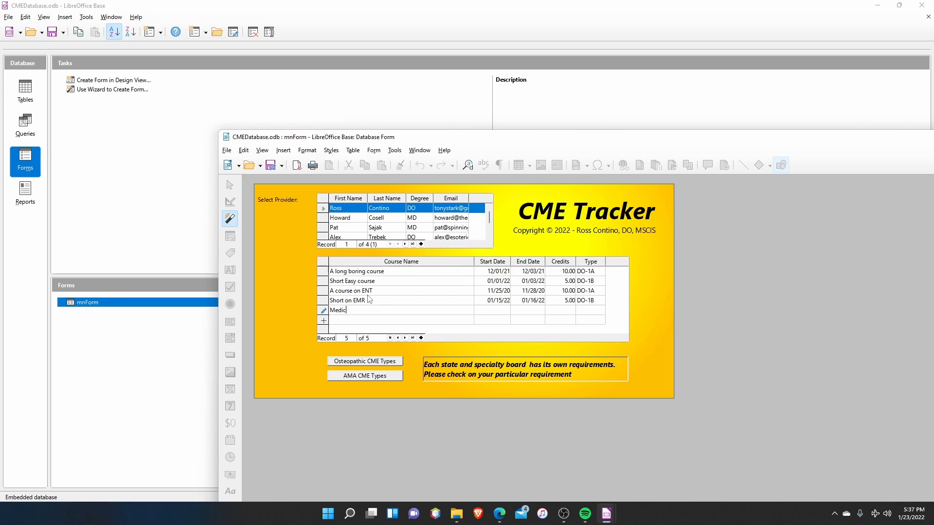
{"action": "type", "text": "al Command course"}
{"action": "key", "text": "Tab"}
Set the new course's start date to 1/3/22, end date to 1/4/22 and credits to 10.
{"action": "type", "text": "1/31"}
{"action": "key", "text": "BackSpace"}
{"action": "type", "text": "/22"}
{"action": "key", "text": "Tab"}
{"action": "type", "text": "1/4/22"}
{"action": "key", "text": "Tab"}
{"action": "type", "text": "10"}
{"action": "key", "text": "Tab"}
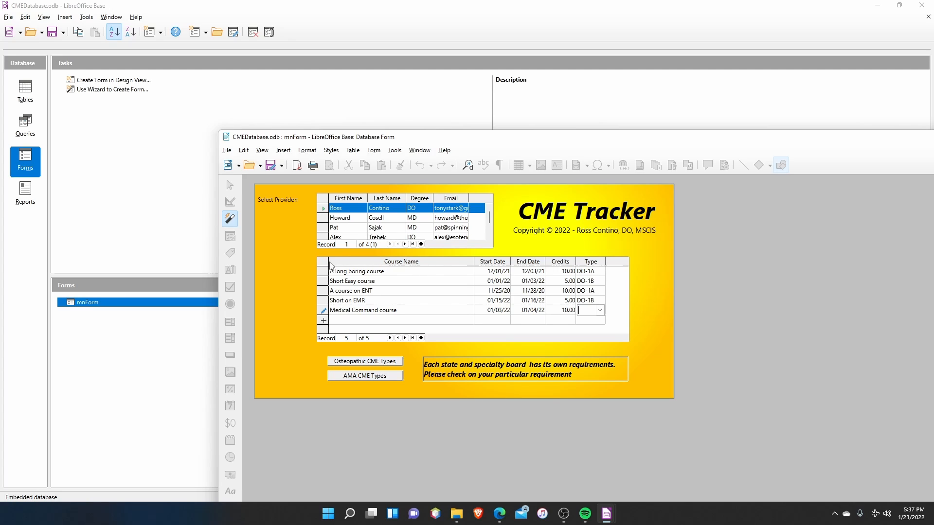
Set the Medical Command course's type to DO-2B, and save the record by switching to the second provider and back.
{"action": "left_click", "coordinate": [599, 311]}
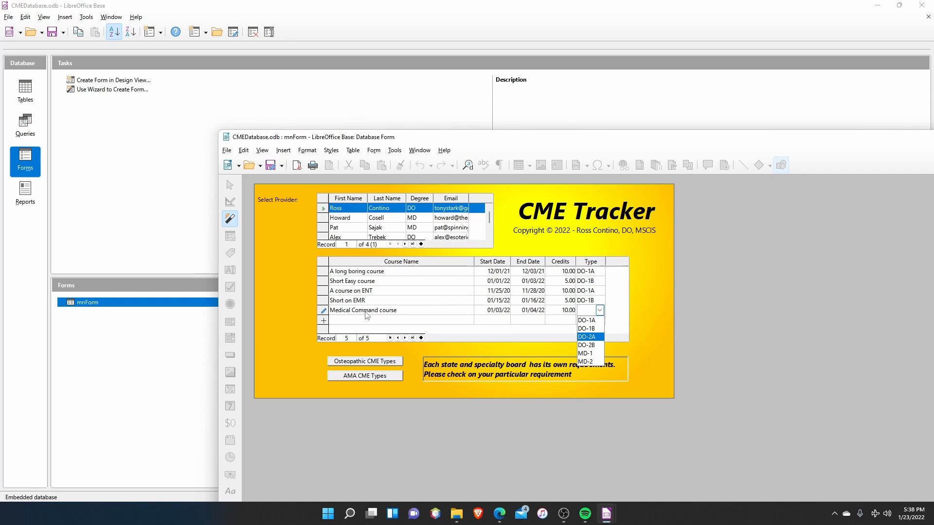
{"action": "left_click", "coordinate": [587, 346]}
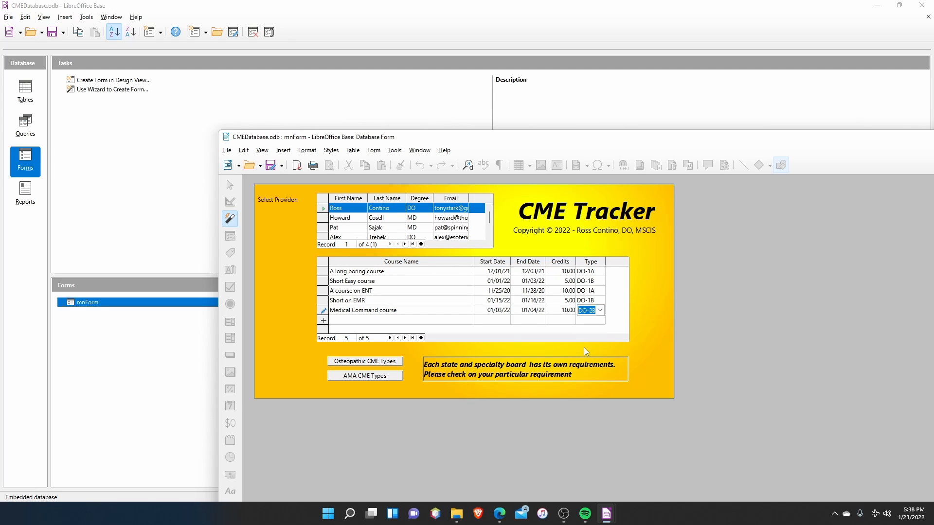
{"action": "key", "text": "Tab"}
{"action": "left_click", "coordinate": [321, 217]}
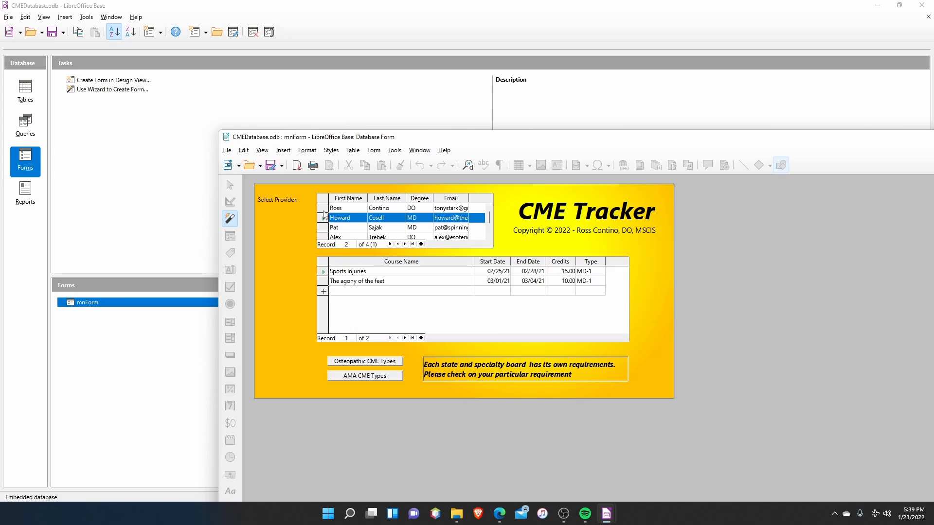
{"action": "left_click", "coordinate": [322, 208]}
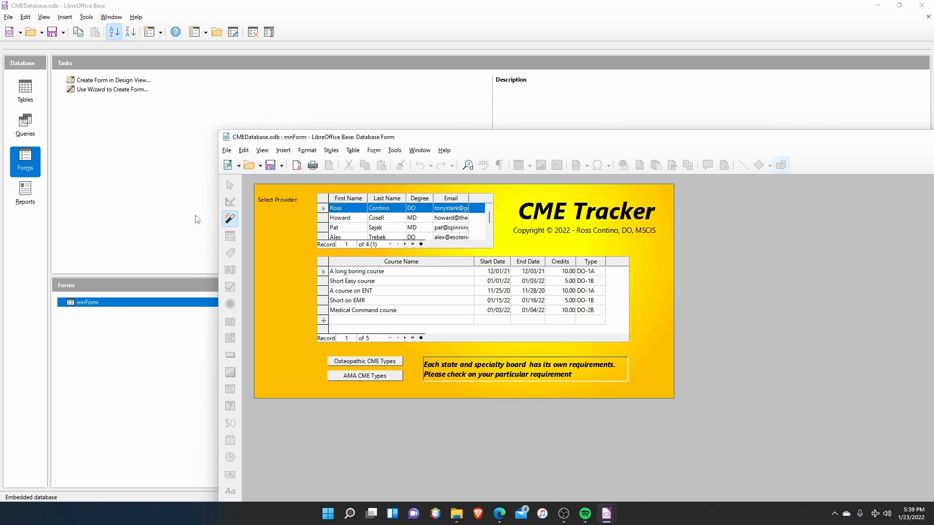
Run the CMEReport report with begin date 1/1/2022 and end date 12/31/2022.
{"action": "left_click", "coordinate": [87, 213]}
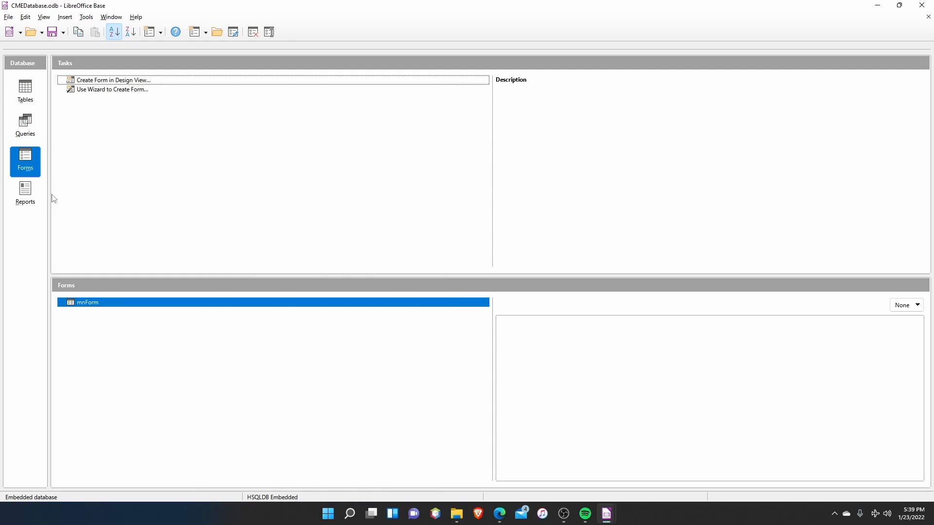
{"action": "left_click", "coordinate": [19, 197]}
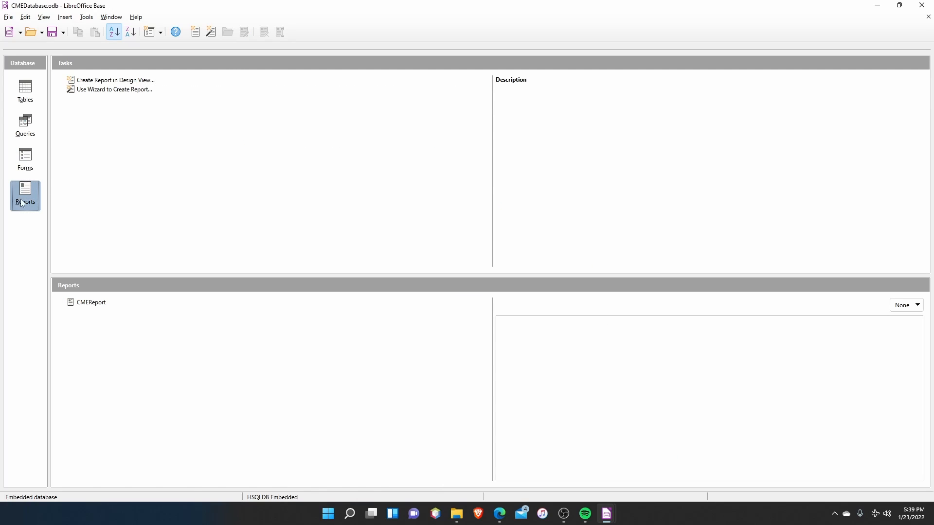
{"action": "double_click", "coordinate": [97, 304]}
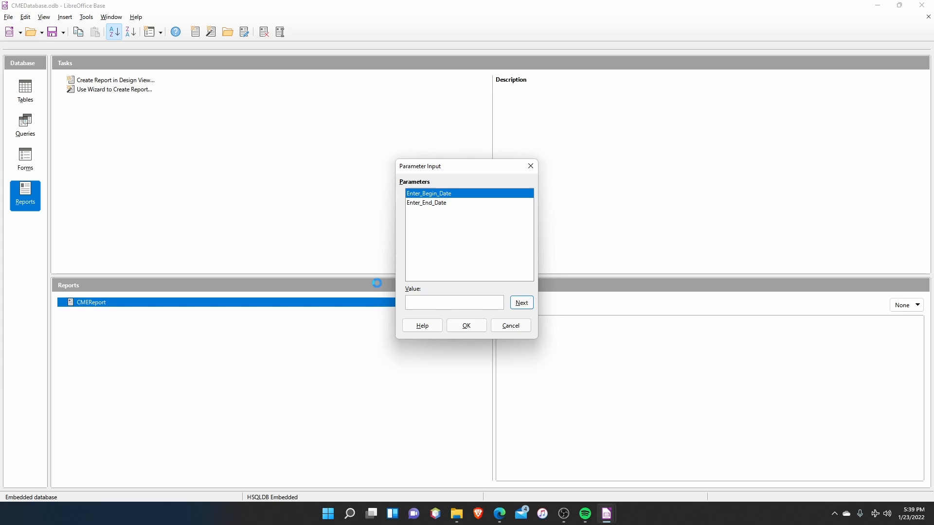
{"action": "type", "text": "1/1/2022"}
{"action": "key", "text": "Return"}
{"action": "type", "text": "12/31/"}
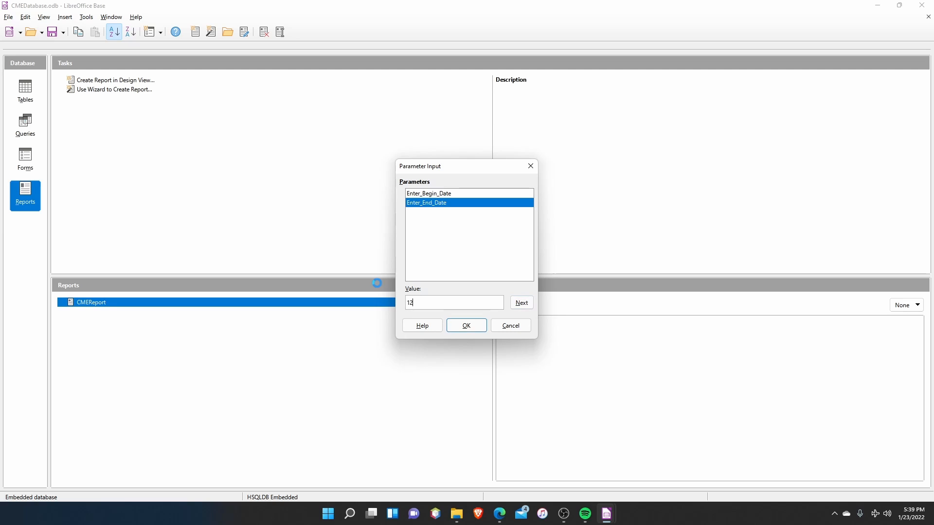
{"action": "type", "text": "2022"}
{"action": "key", "text": "Return"}
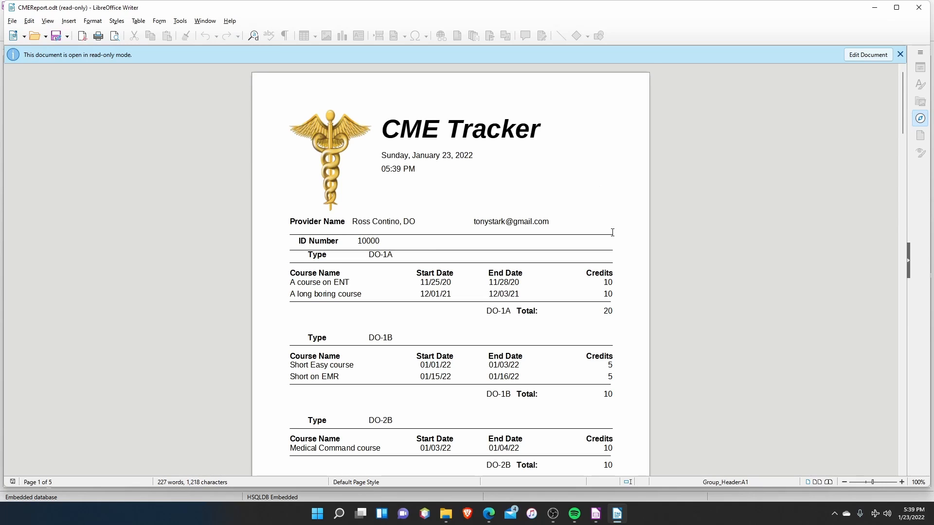
Examine the generated report's courses, the credit totals by type and the first provider's overall total.
{"action": "scroll", "coordinate": [612, 232], "scroll_direction": "down", "scroll_amount": 2}
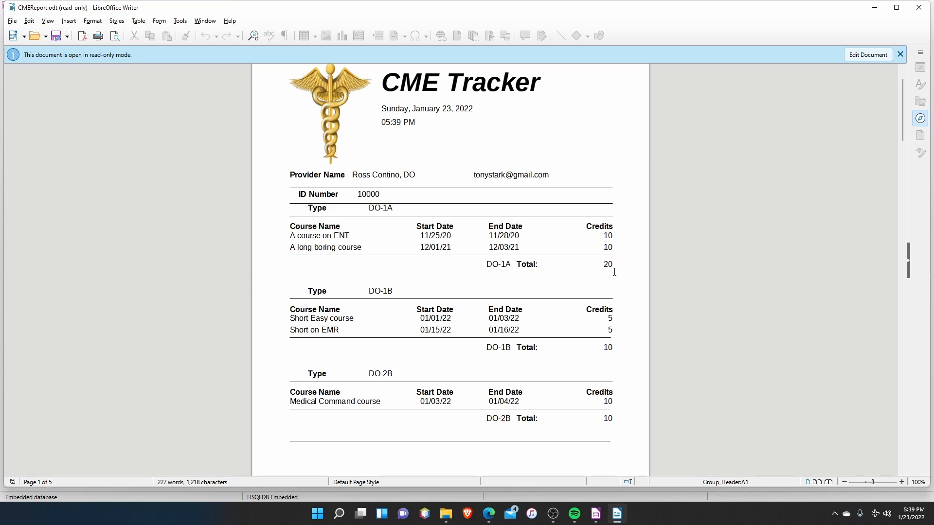
{"action": "scroll", "coordinate": [614, 272], "scroll_direction": "down", "scroll_amount": 1}
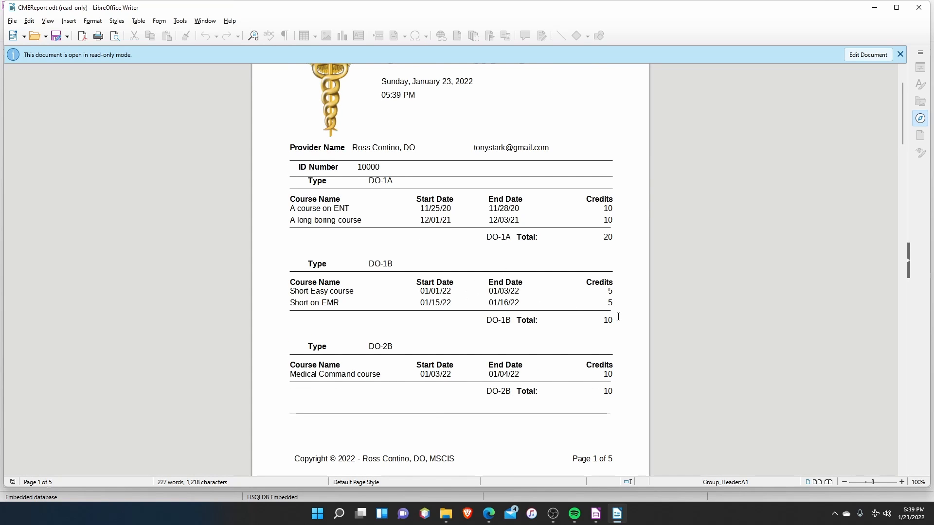
{"action": "scroll", "coordinate": [615, 321], "scroll_direction": "down", "scroll_amount": 10}
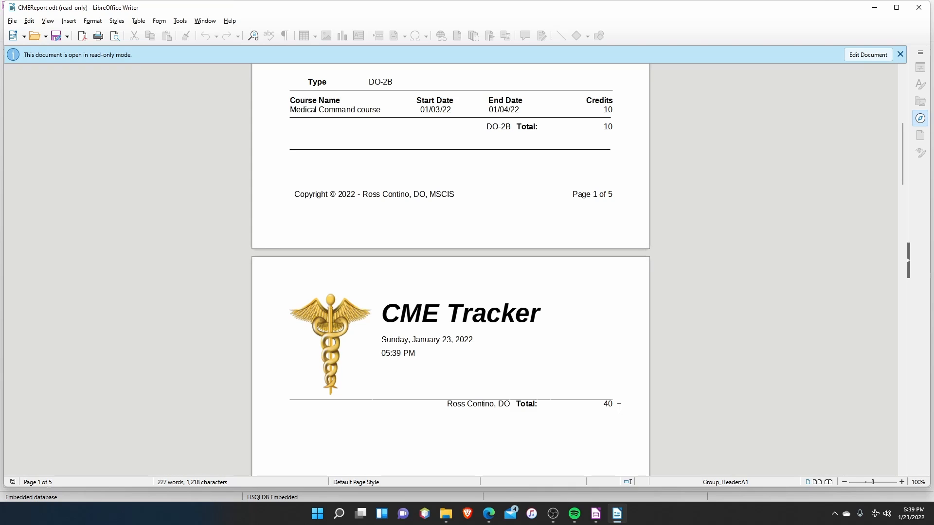
{"action": "scroll", "coordinate": [615, 401], "scroll_direction": "up", "scroll_amount": 10}
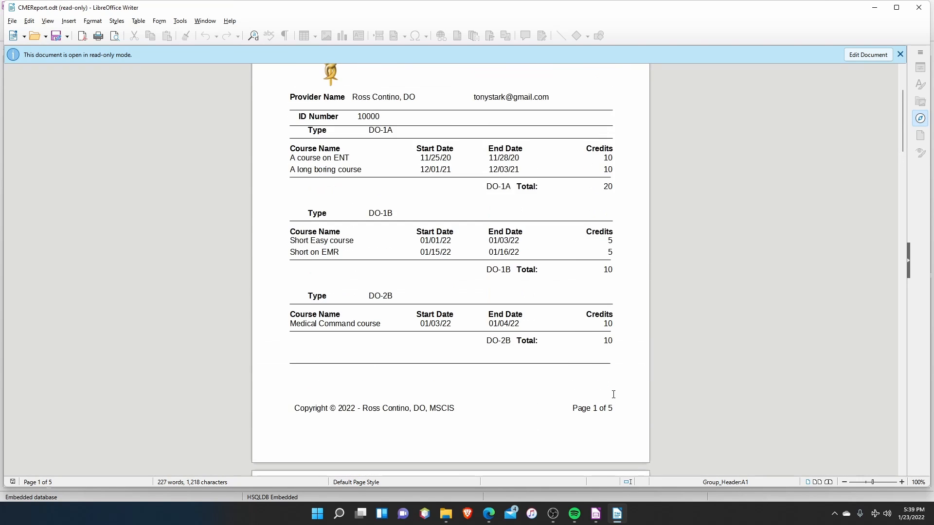
{"action": "scroll", "coordinate": [611, 382], "scroll_direction": "up", "scroll_amount": 1}
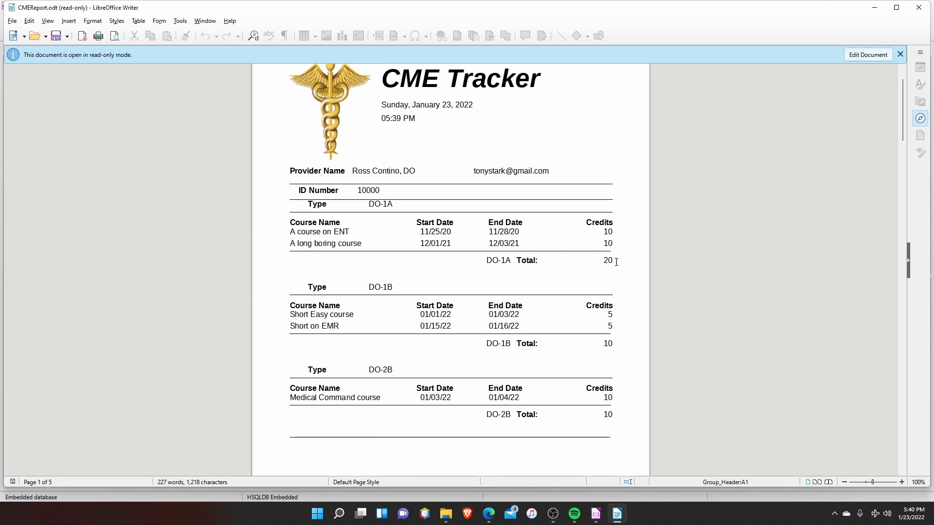
{"action": "scroll", "coordinate": [607, 304], "scroll_direction": "down", "scroll_amount": 10}
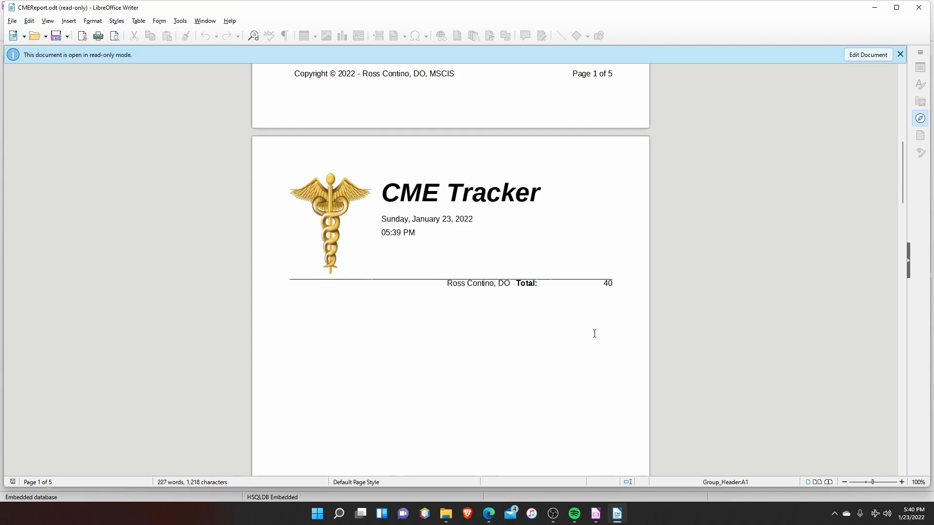
Review the remaining providers' courses and credit totals in the report, return to its first page, and close the report.
{"action": "scroll", "coordinate": [602, 354], "scroll_direction": "down", "scroll_amount": 10}
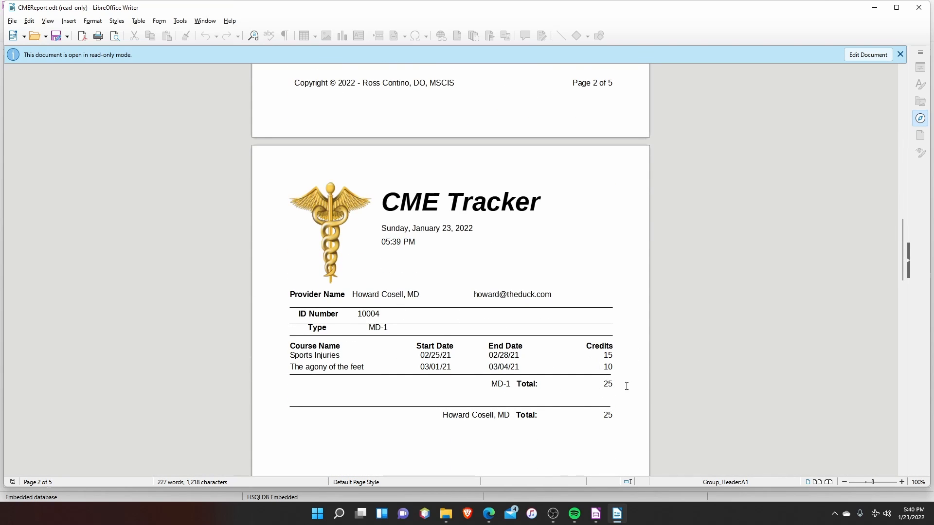
{"action": "scroll", "coordinate": [615, 397], "scroll_direction": "down", "scroll_amount": 10}
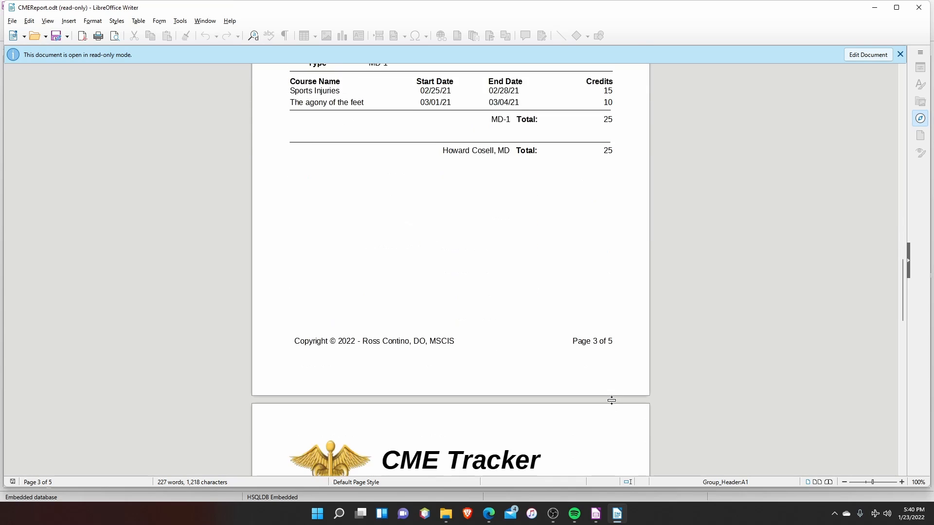
{"action": "scroll", "coordinate": [611, 400], "scroll_direction": "down", "scroll_amount": 9}
{"action": "scroll", "coordinate": [608, 409], "scroll_direction": "up", "scroll_amount": 4}
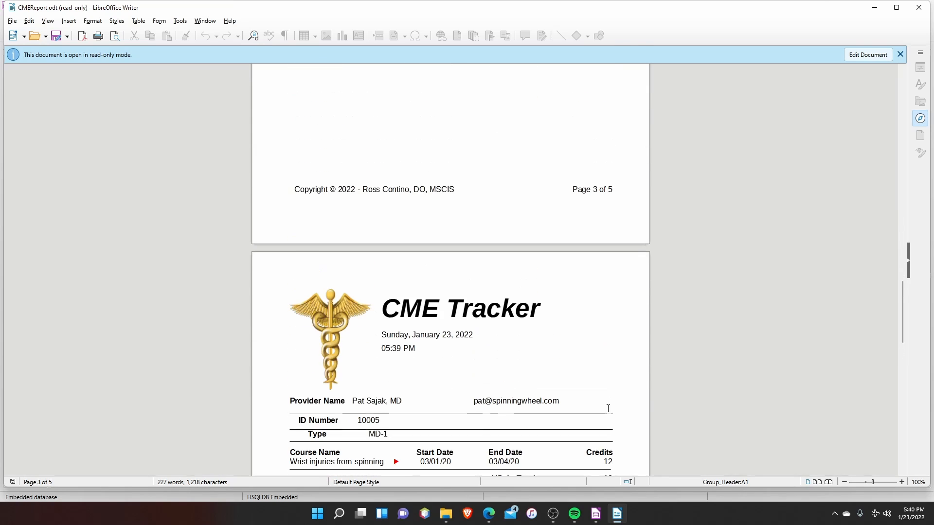
{"action": "scroll", "coordinate": [602, 396], "scroll_direction": "up", "scroll_amount": 20}
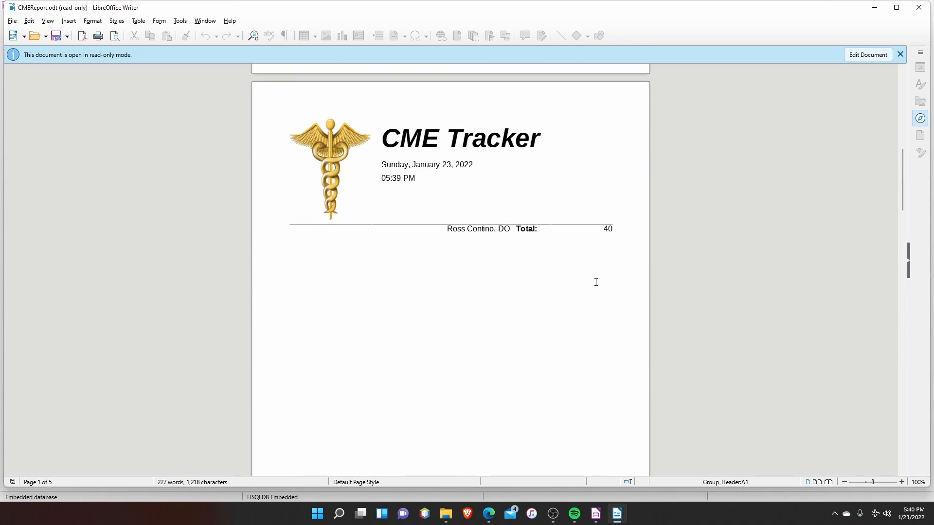
{"action": "scroll", "coordinate": [595, 282], "scroll_direction": "up", "scroll_amount": 20}
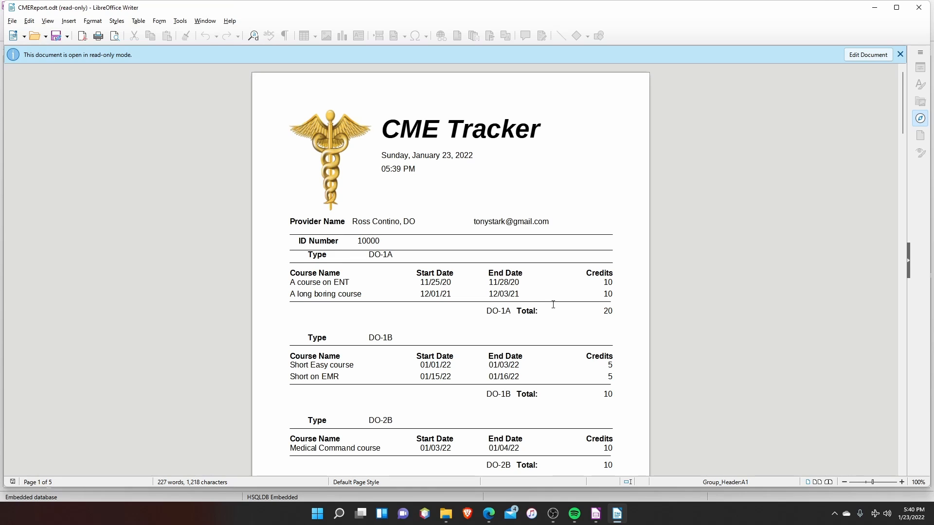
{"action": "left_click", "coordinate": [919, 7]}
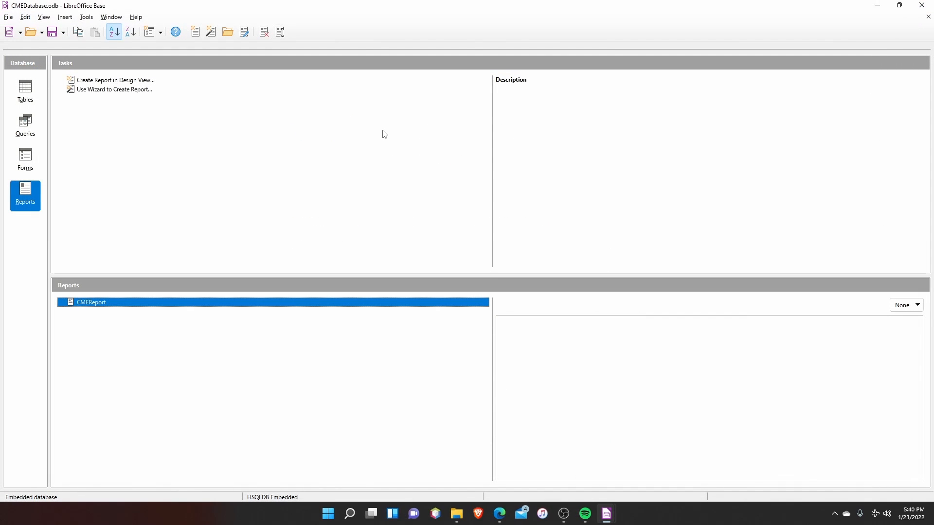